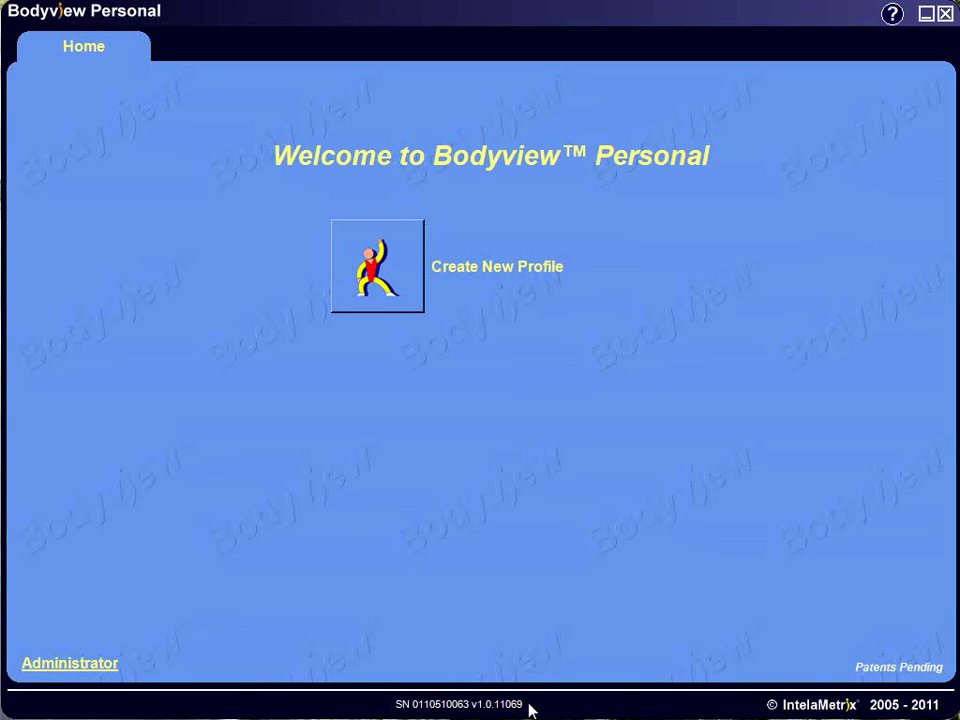
Open the administrator options using the administrator password, review the general settings, and close them.
left_click(104, 666)
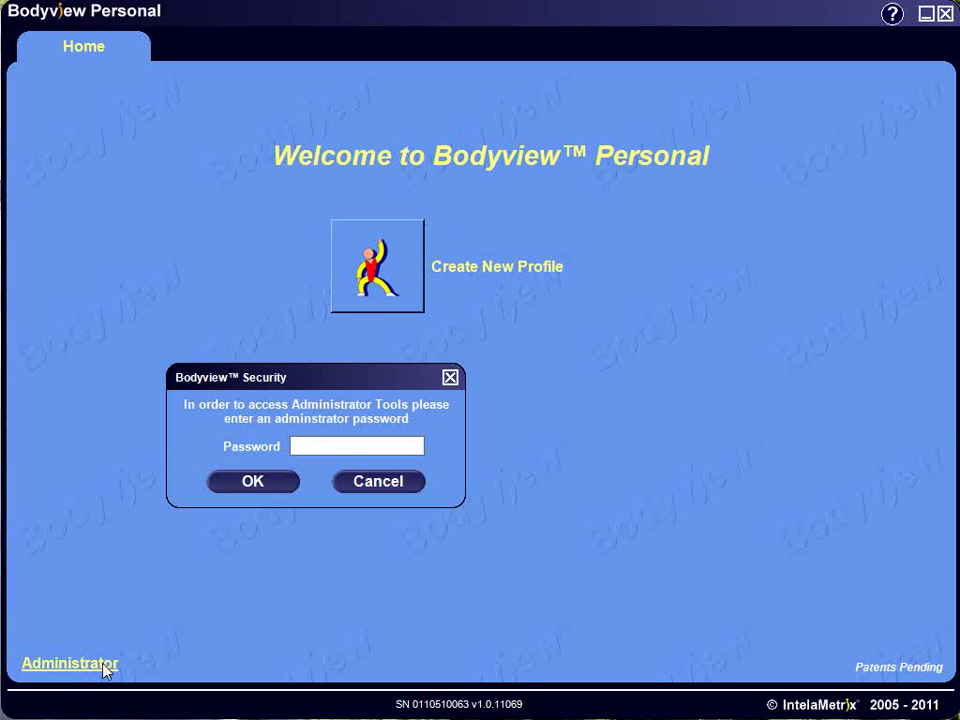
type("???")
left_click(240, 483)
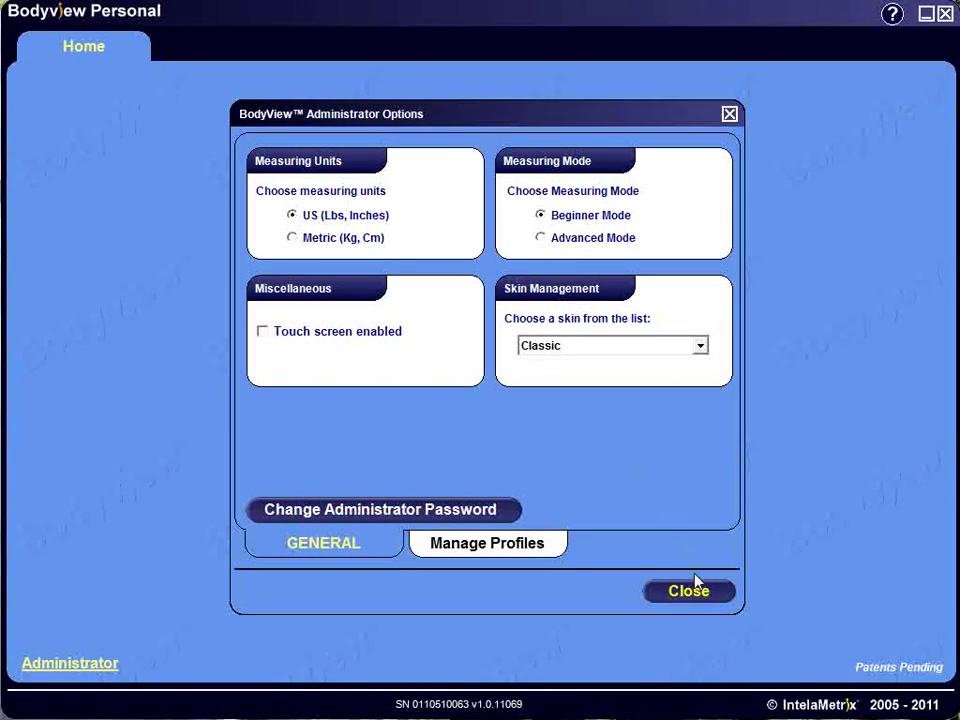
left_click(706, 603)
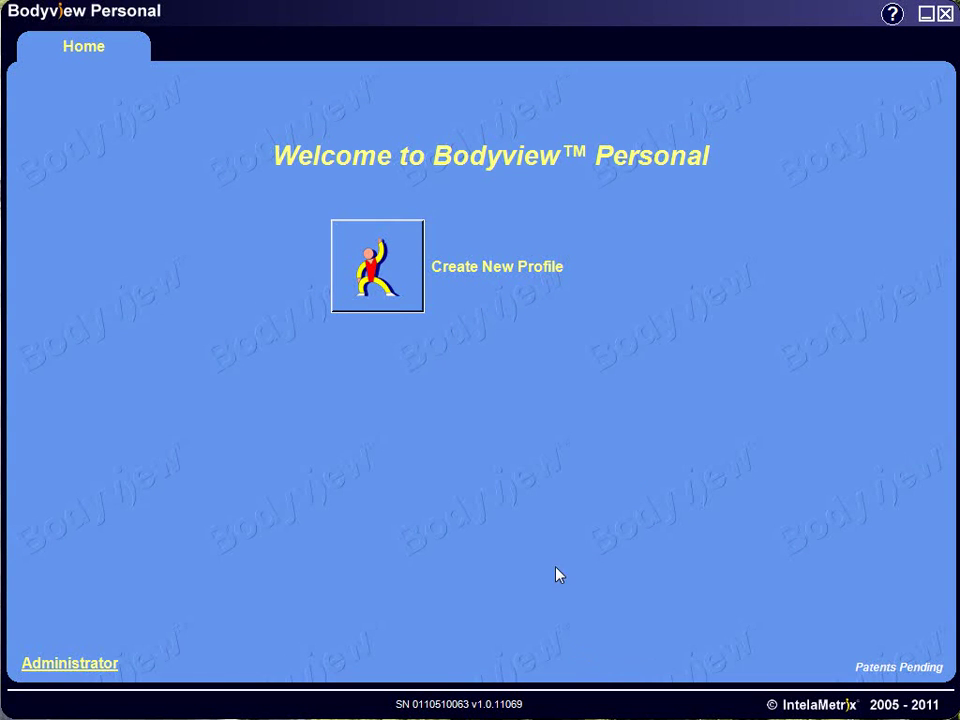
Create a new profile, filling in the person's first and last name and setting the gender to Female.
left_click(485, 276)
type("Jane")
key("Tab")
type("Doe")
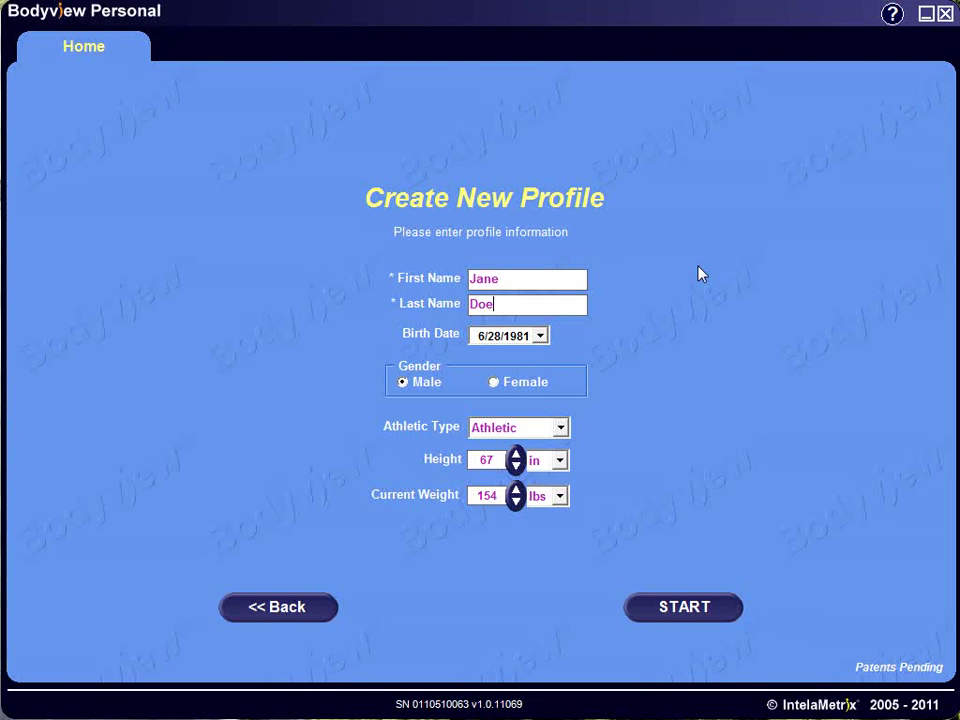
left_click(494, 385)
Choose the Athletic type with height in inches and weight in lbs, then start the profile and acknowledge the device calibration.
left_click(566, 427)
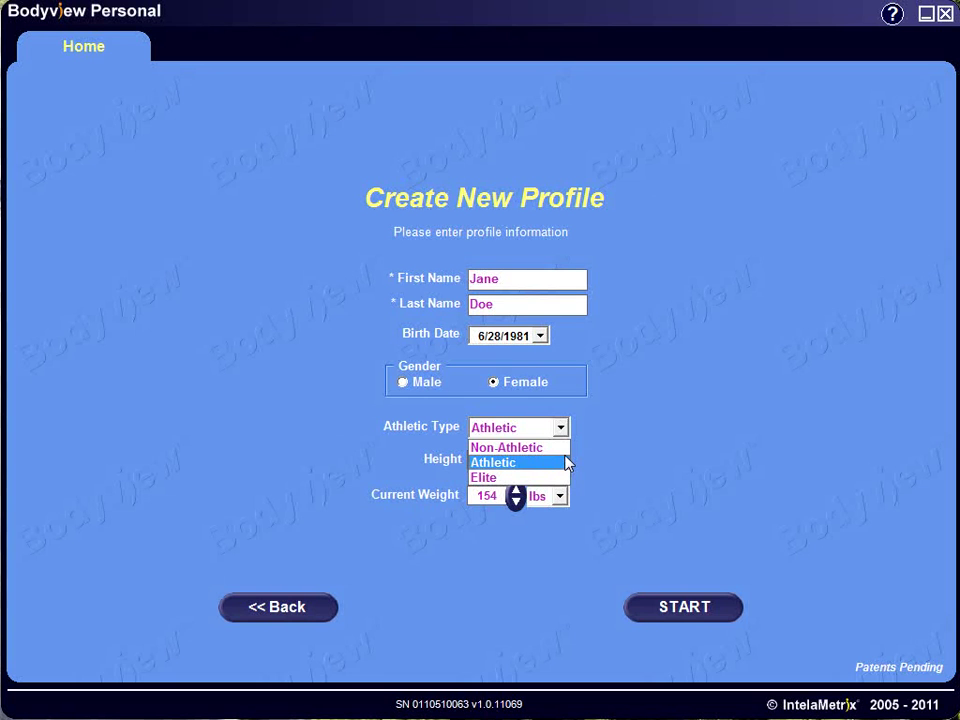
left_click(567, 462)
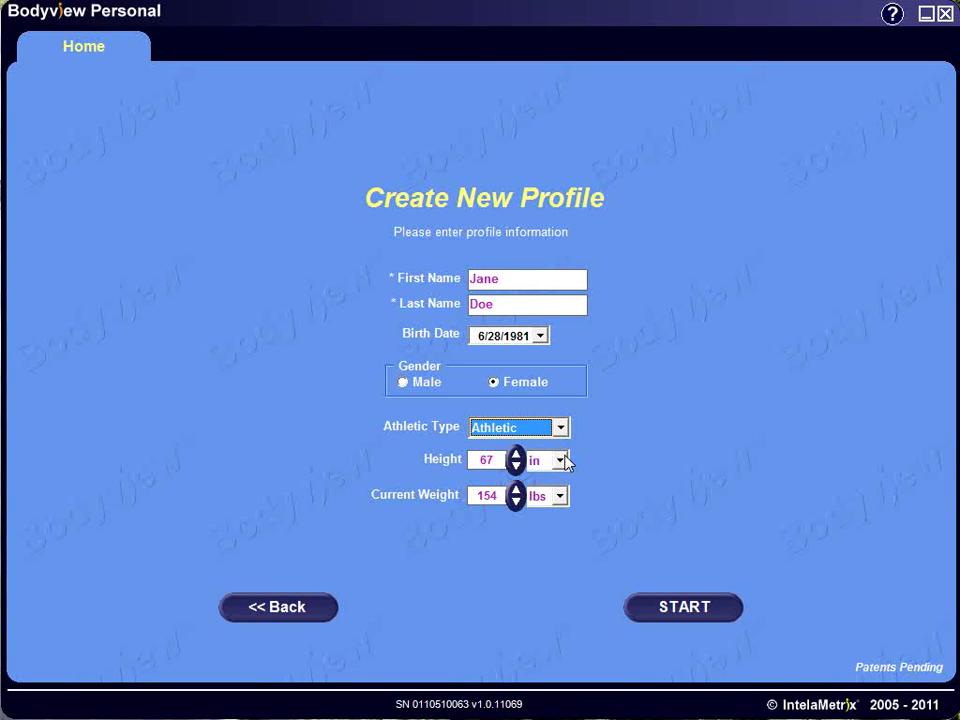
left_click(560, 460)
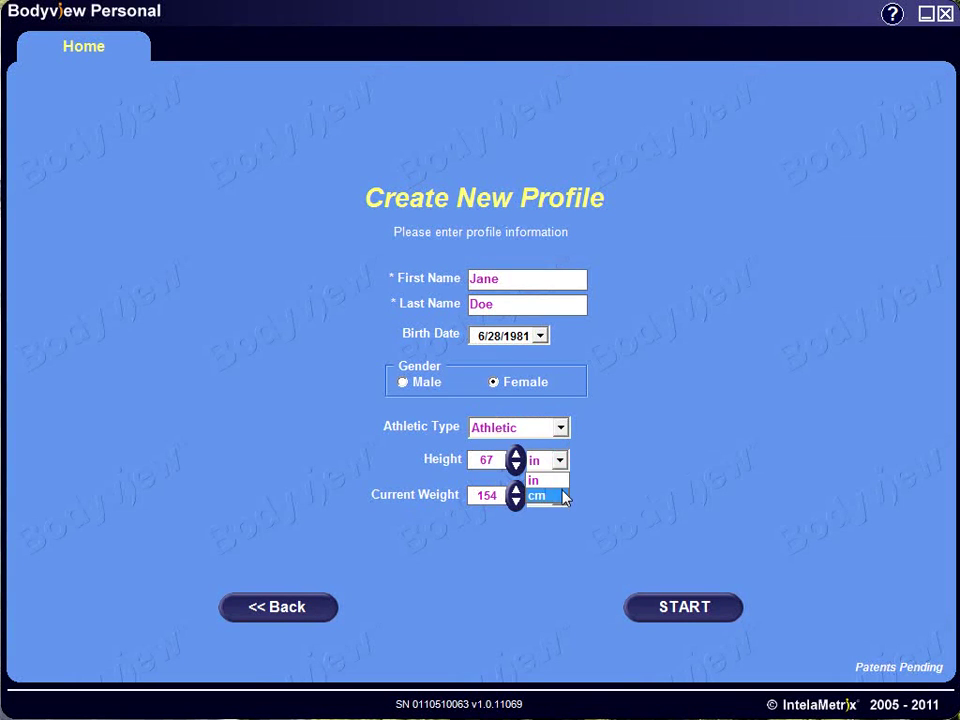
left_click(570, 462)
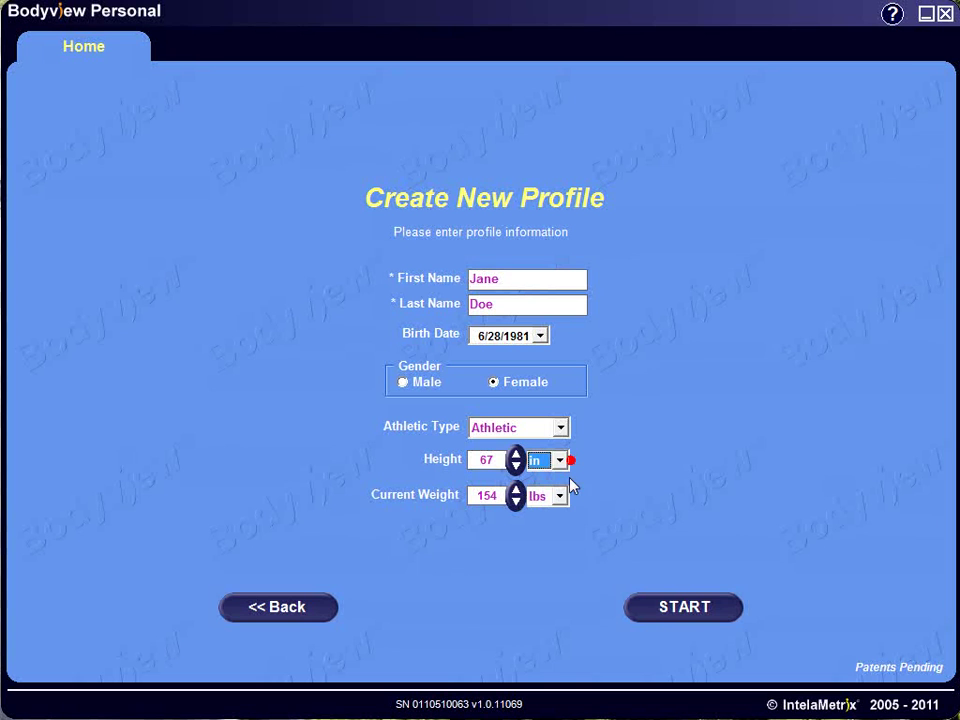
left_click(565, 495)
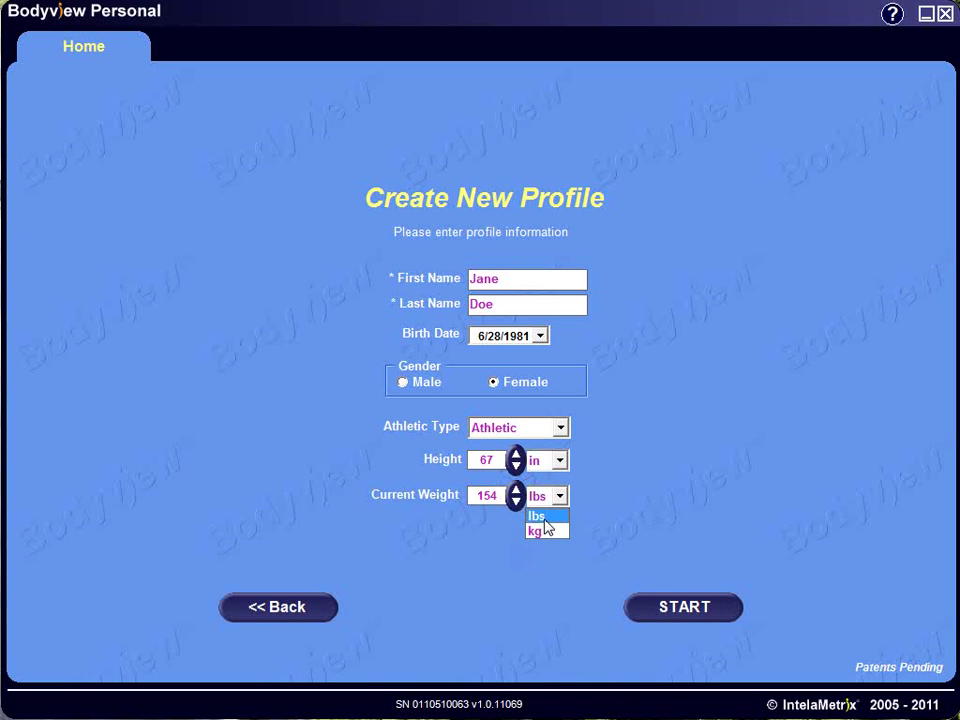
left_click(551, 517)
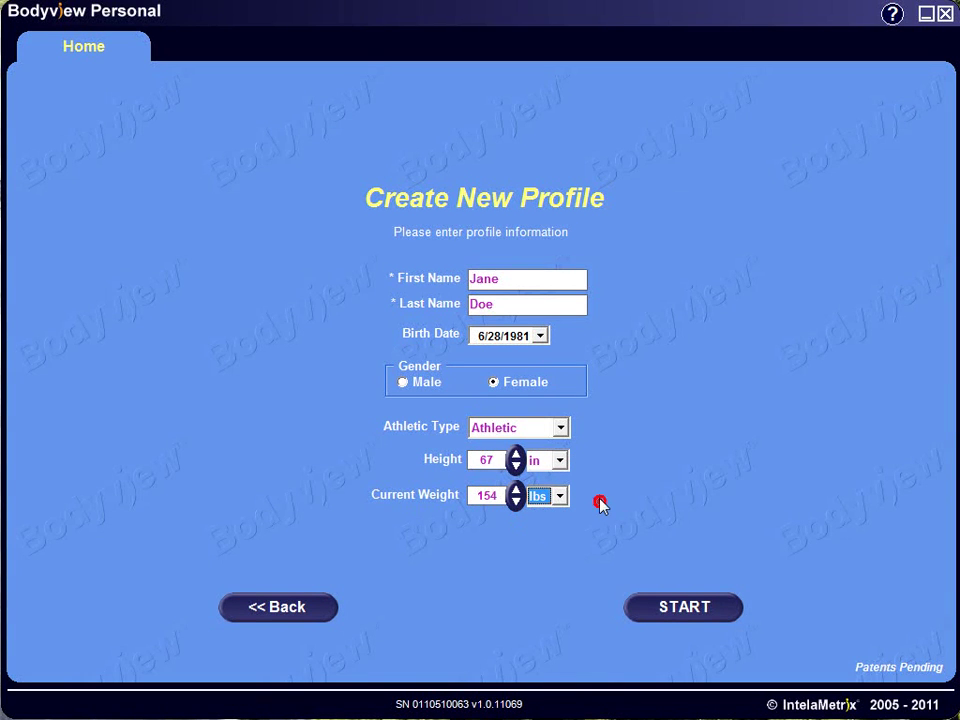
left_click(659, 607)
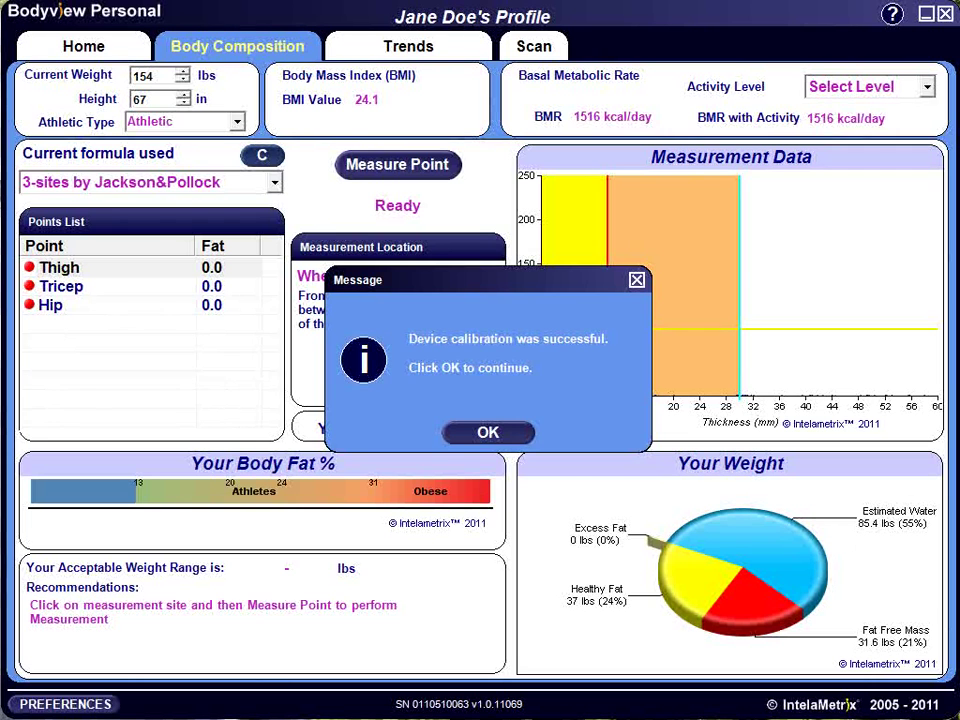
key("Return")
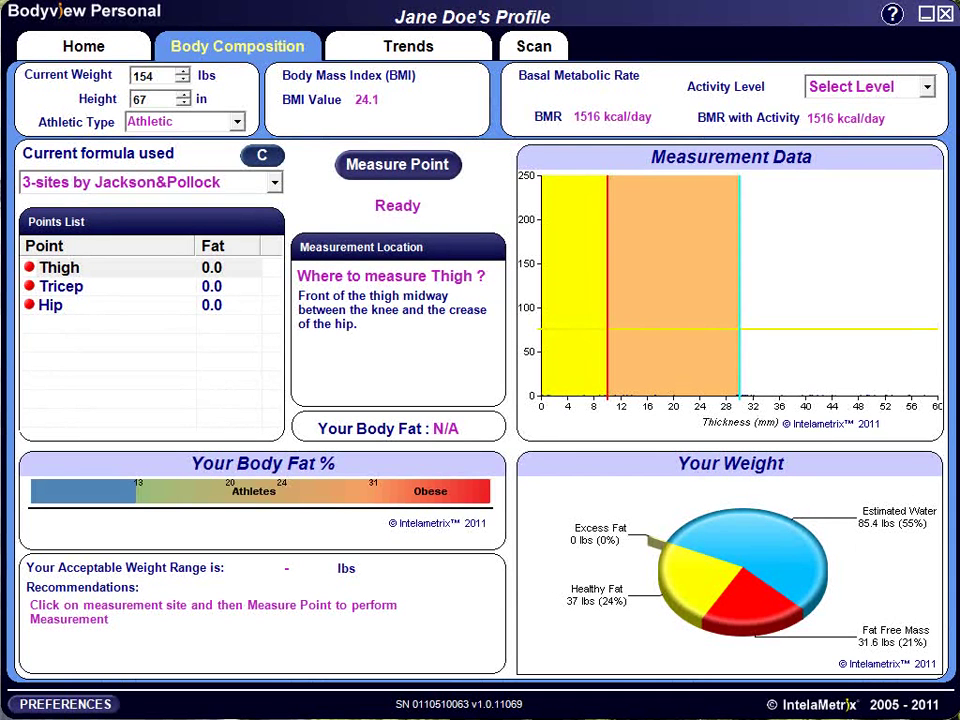
Select the 3-sites by Jackson&Pollock formula for the body composition measurement.
left_click(275, 184)
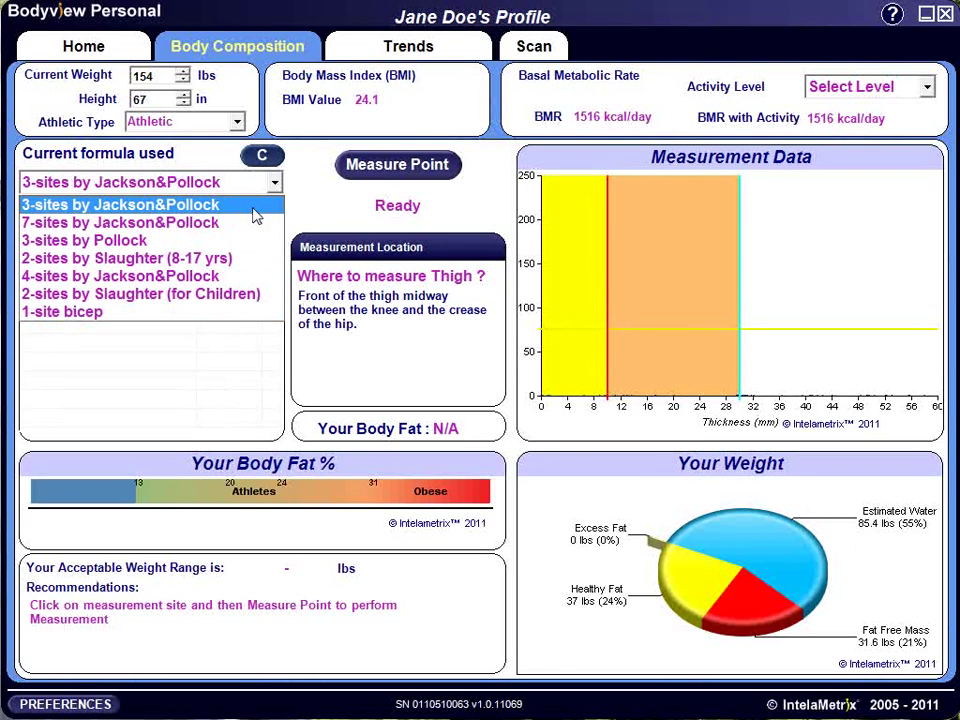
left_click(256, 216)
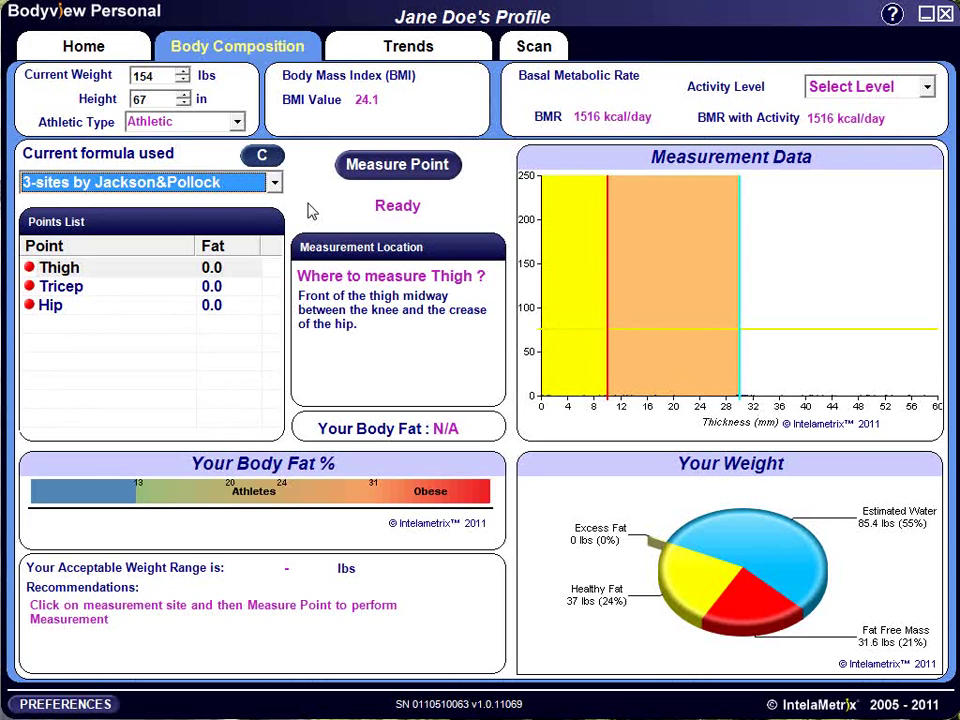
left_click(482, 632)
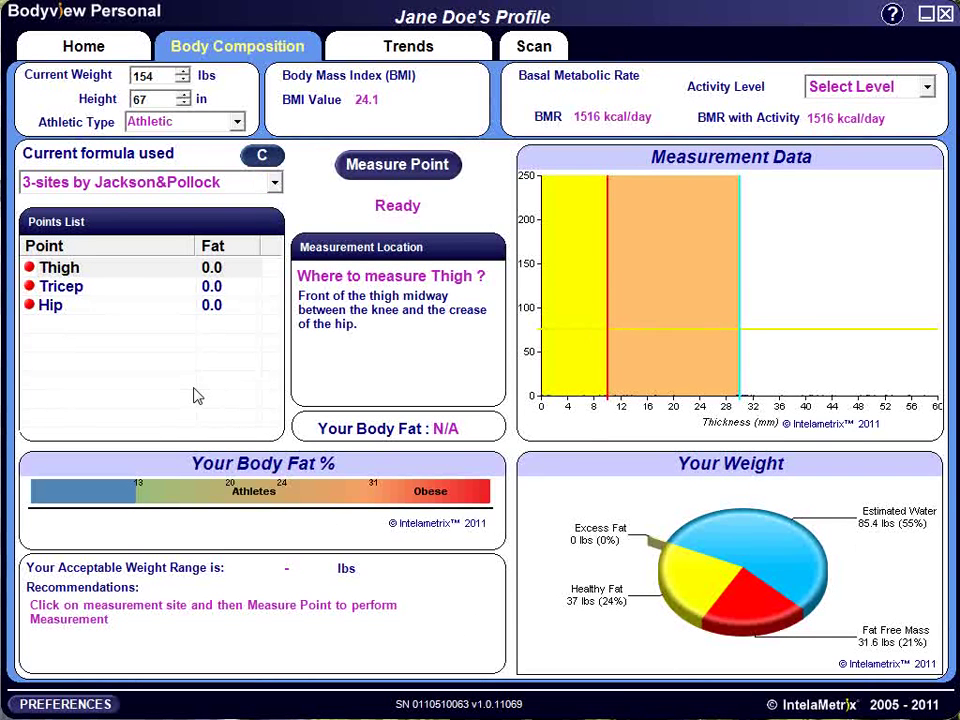
Measure the fat thickness at the thigh, tricep and hip points.
left_click(141, 276)
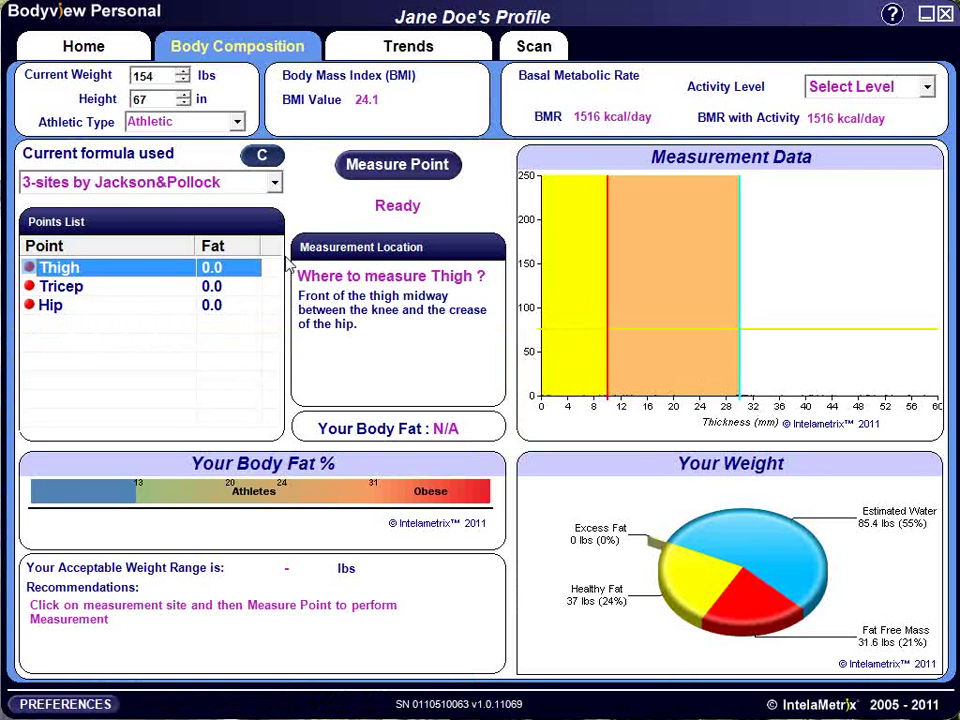
left_click(362, 174)
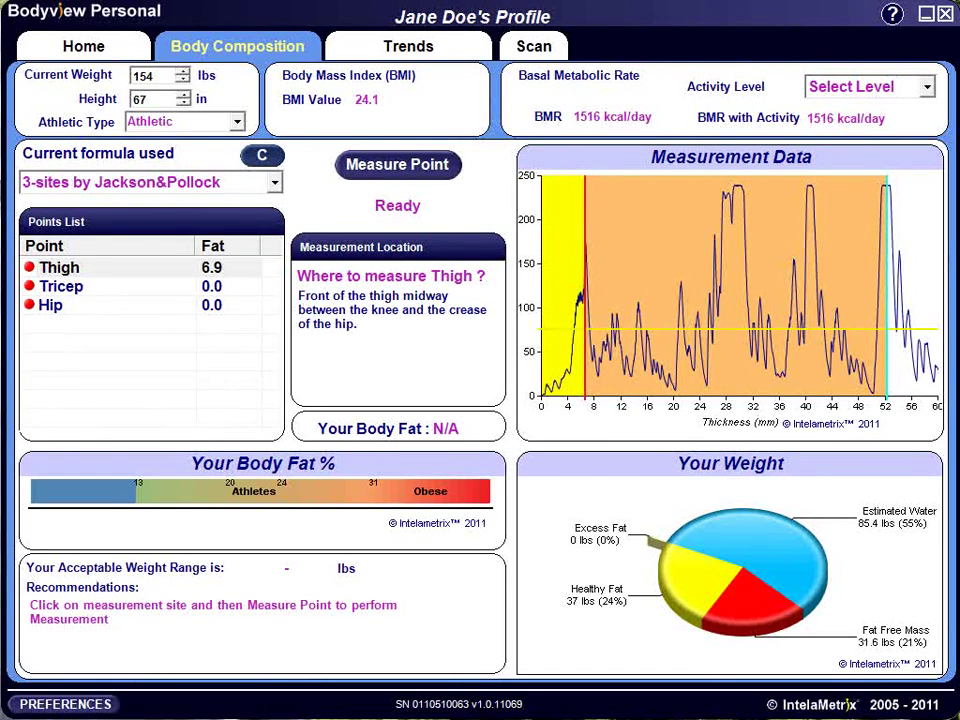
left_click(60, 286)
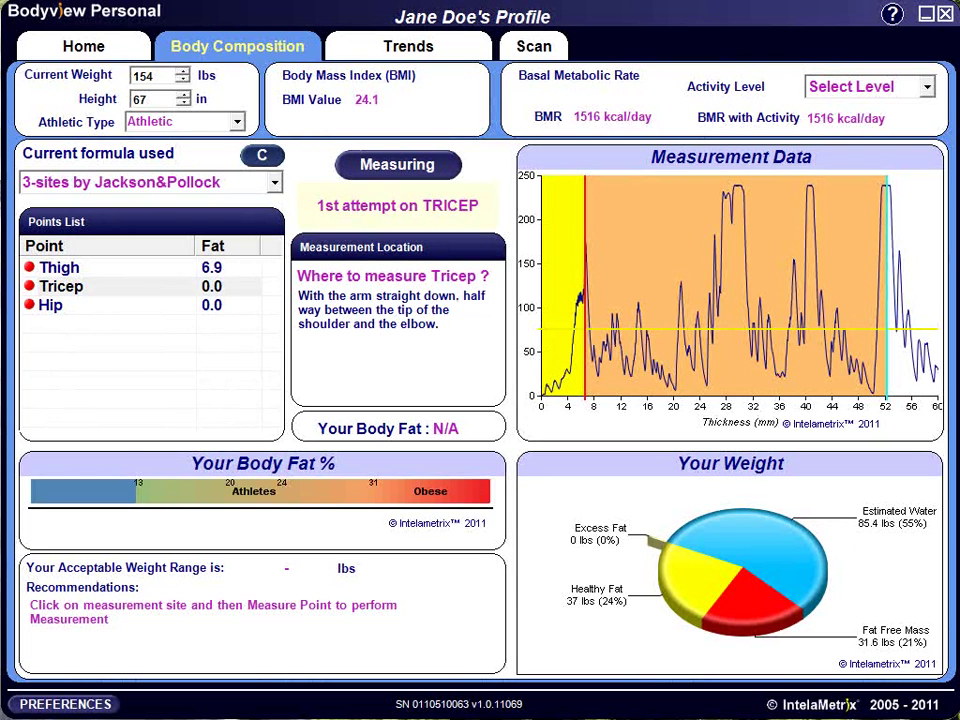
left_click(138, 288)
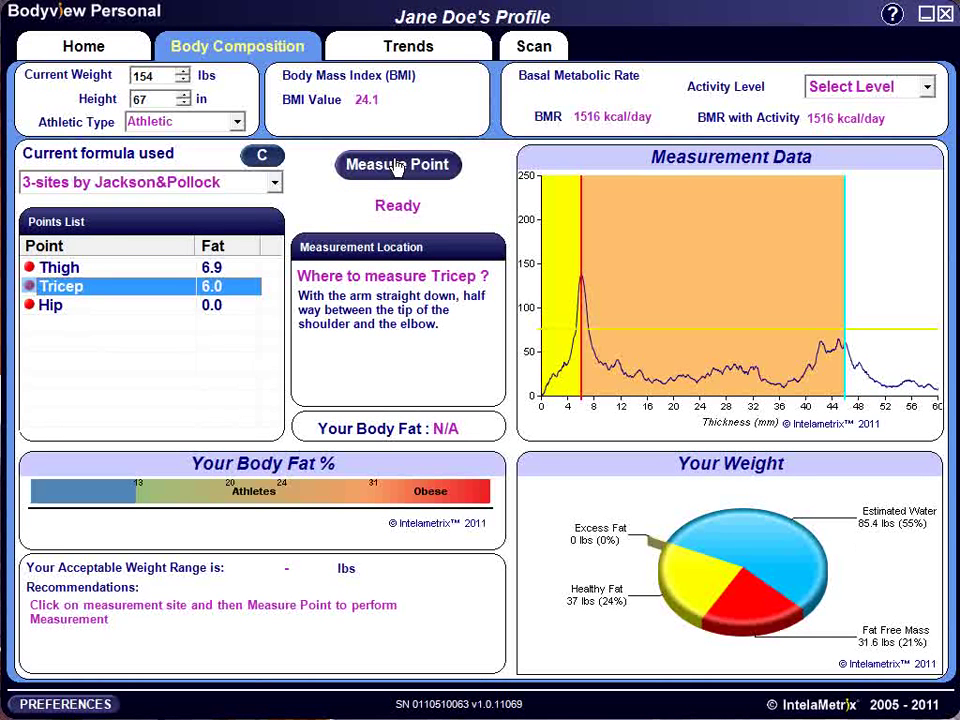
left_click(158, 310)
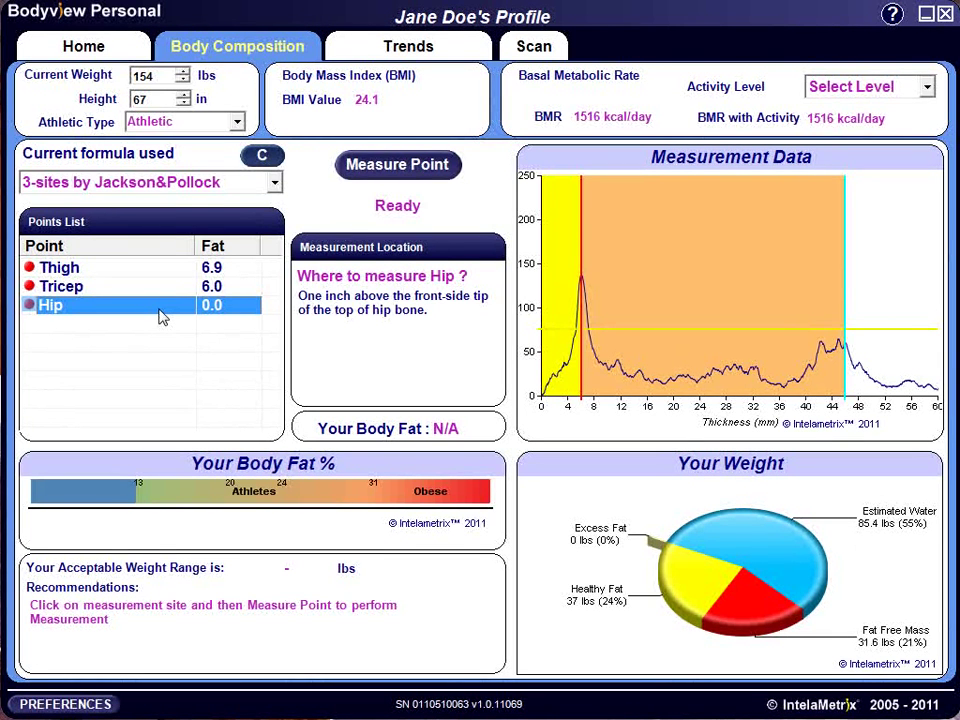
left_click(380, 170)
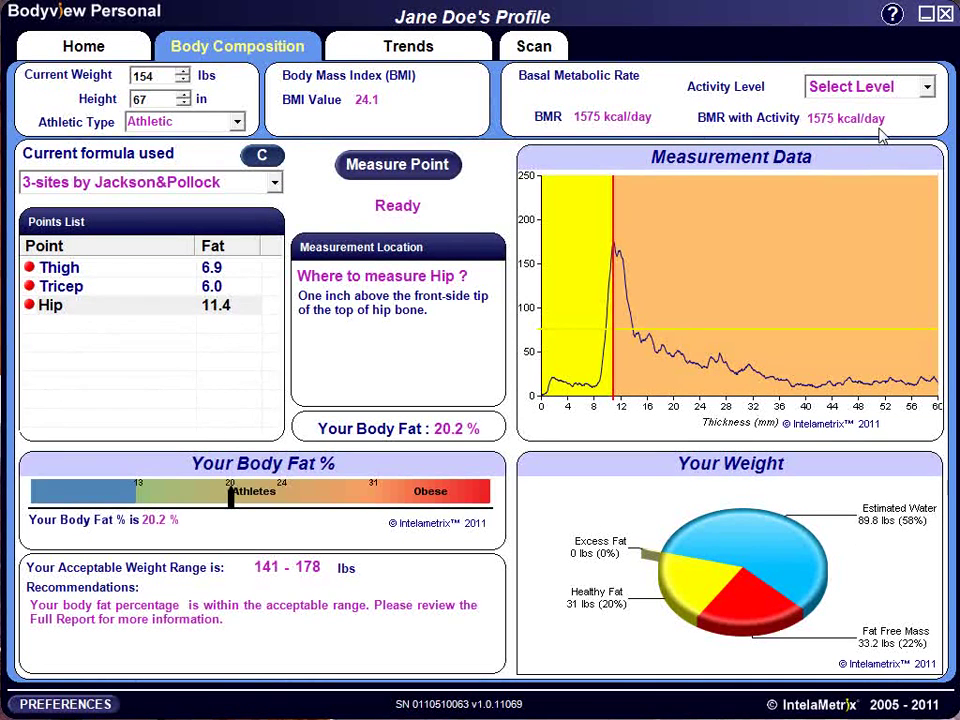
Review the available activity levels for the basal metabolic rate without choosing one, and open the preferences.
left_click(927, 88)
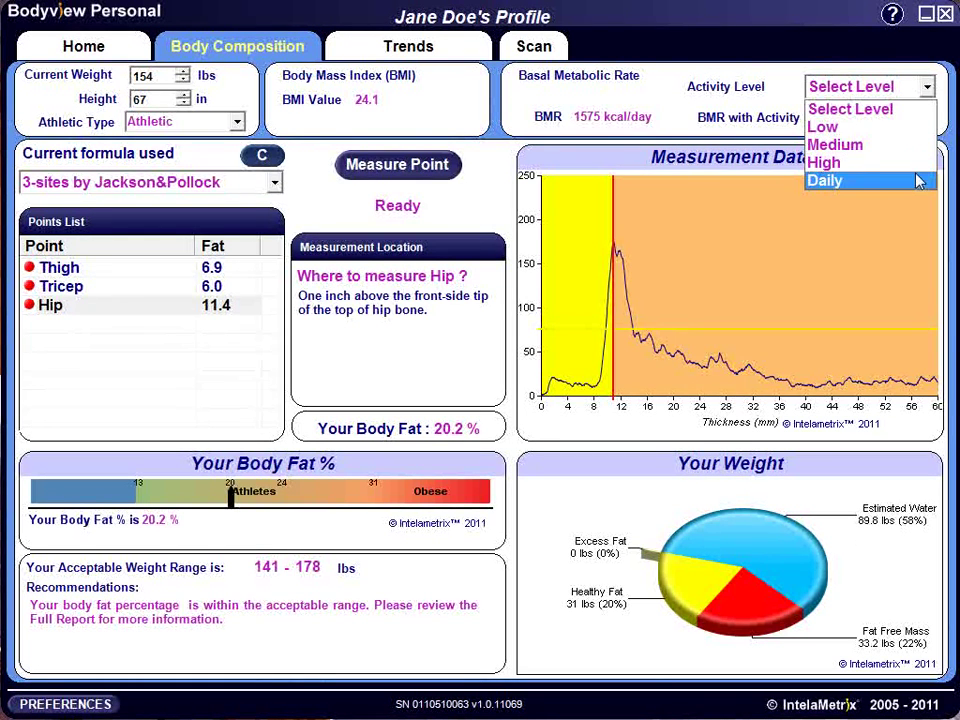
left_click(940, 106)
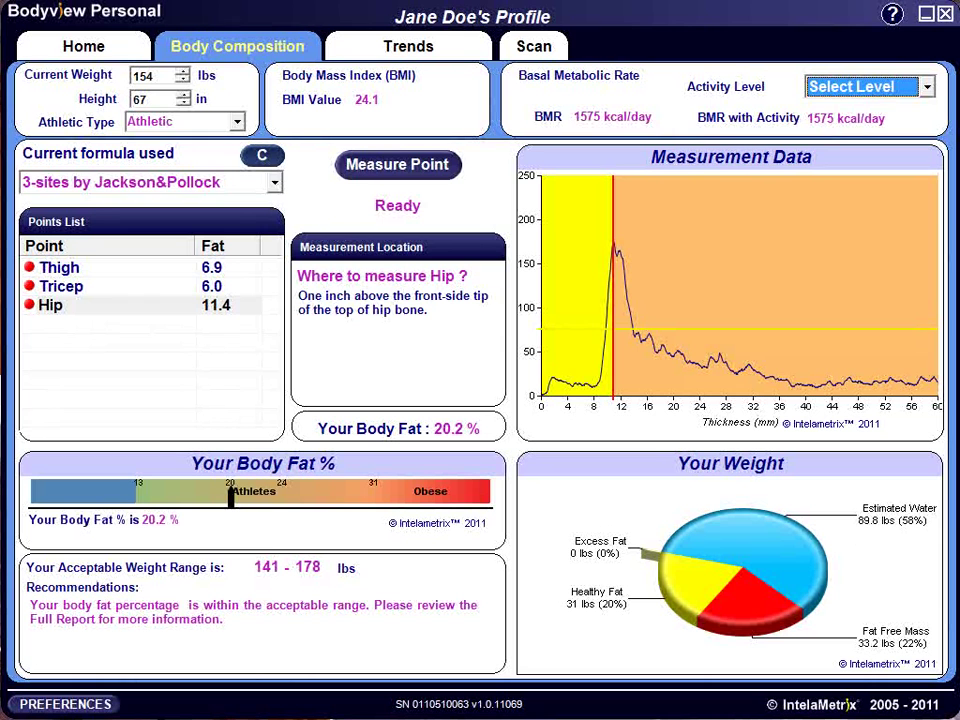
left_click(105, 707)
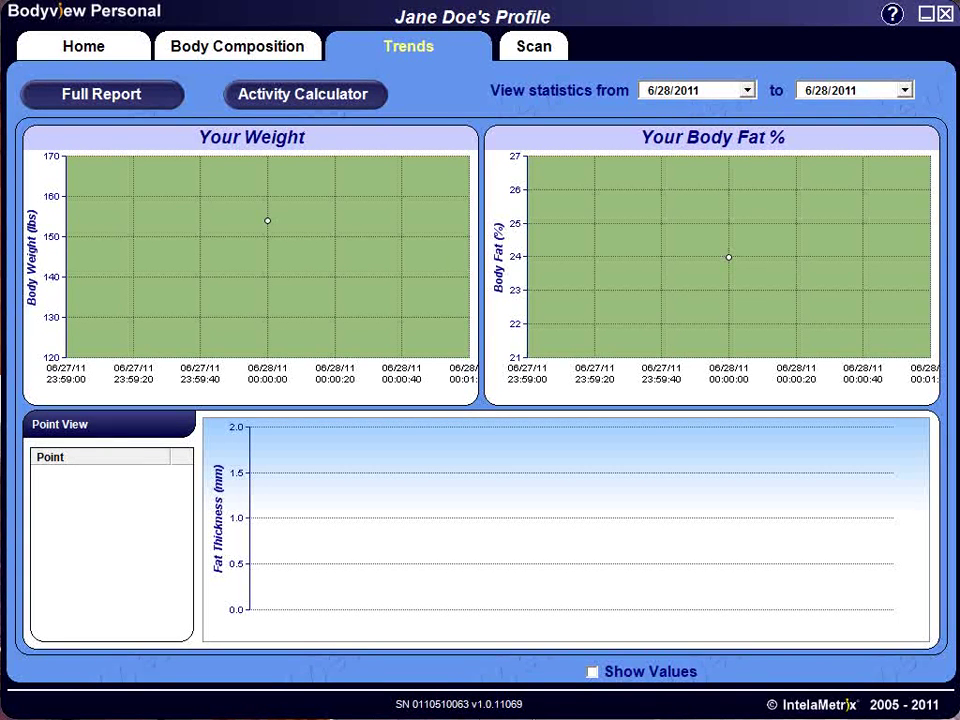
Turn on the display of values in the trend charts and check the start and end date calendars.
left_click(591, 673)
left_click(747, 90)
left_click(748, 90)
left_click(904, 90)
left_click(902, 90)
Read through the full health report down to its activity charts, close it, and open the activity calculator.
left_click(90, 95)
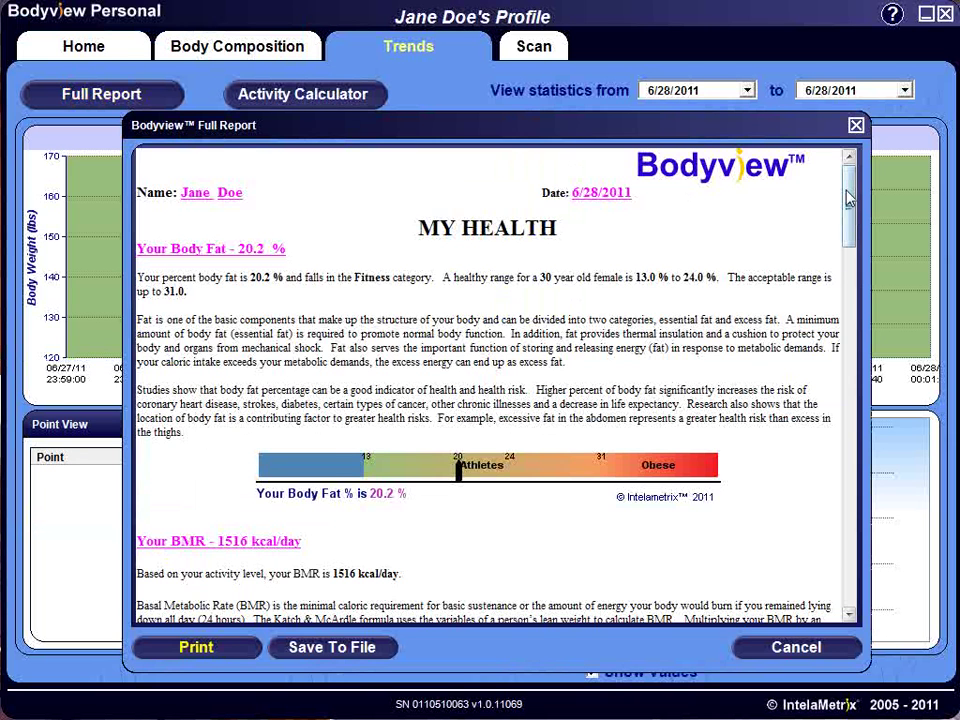
mouse_move(848, 199)
left_mouse_down()
mouse_move(830, 519)
mouse_move(836, 278)
left_mouse_up()
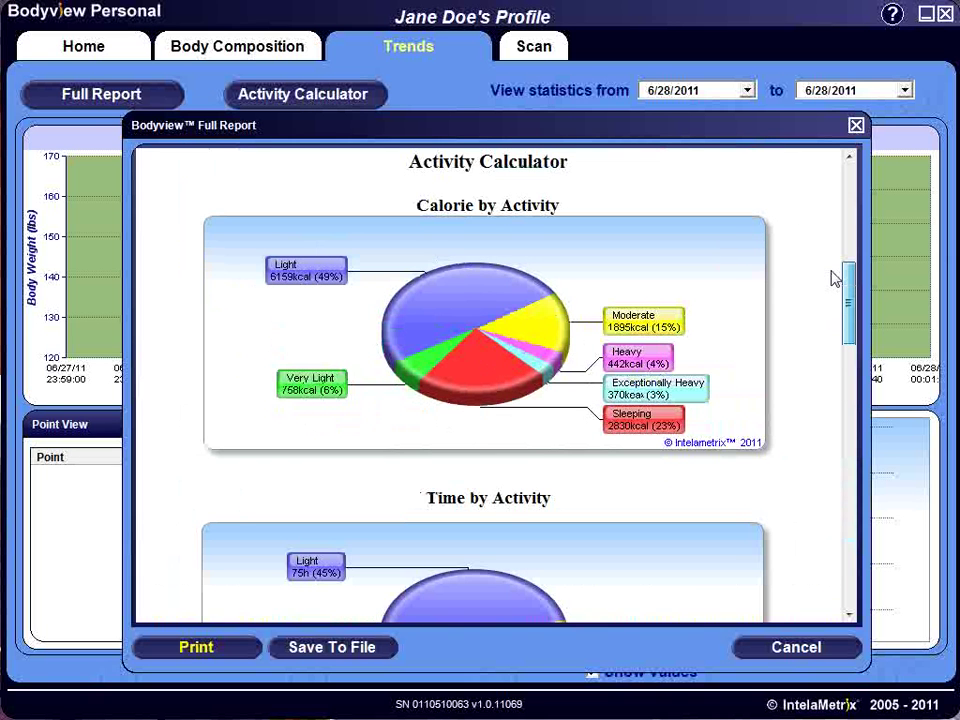
key("Escape")
left_click(329, 103)
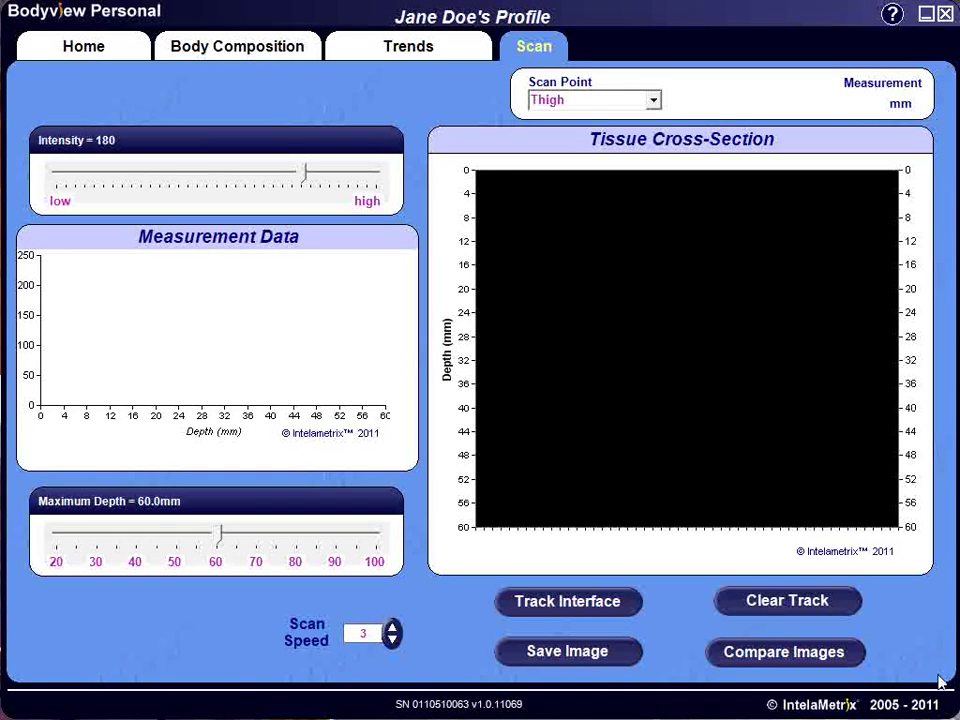
Set the scan point to Bicep for the tissue cross-section scan.
left_click(655, 101)
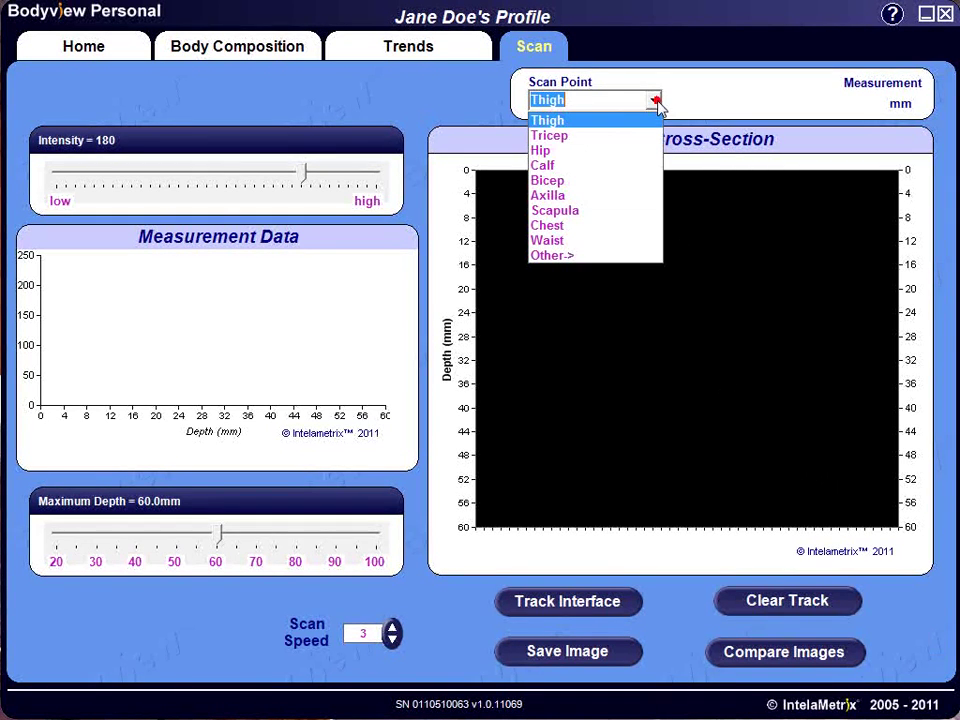
left_click(620, 186)
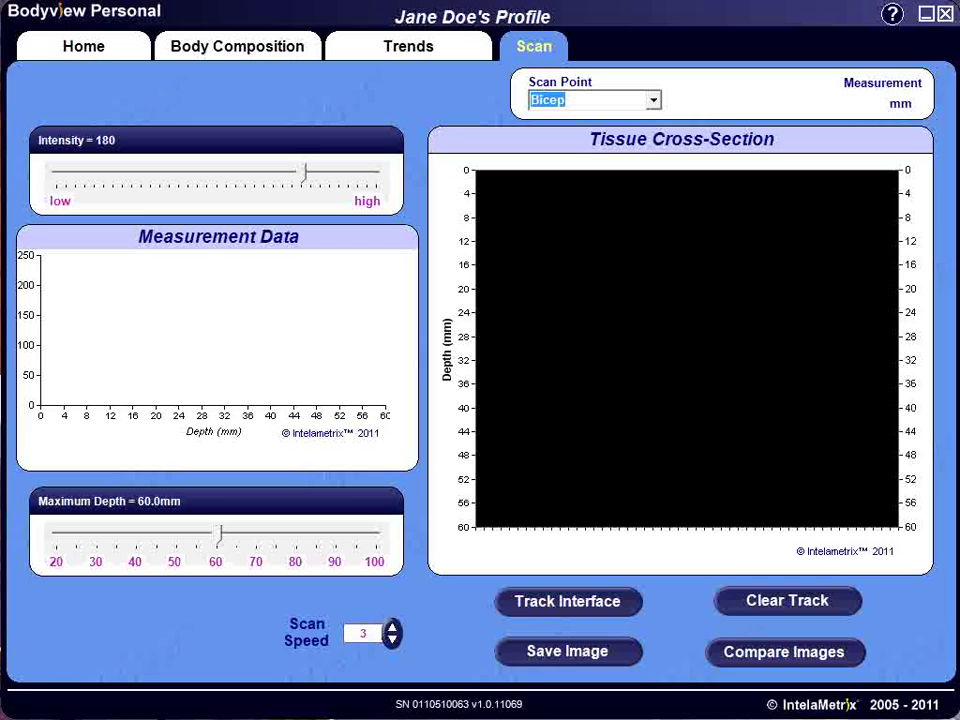
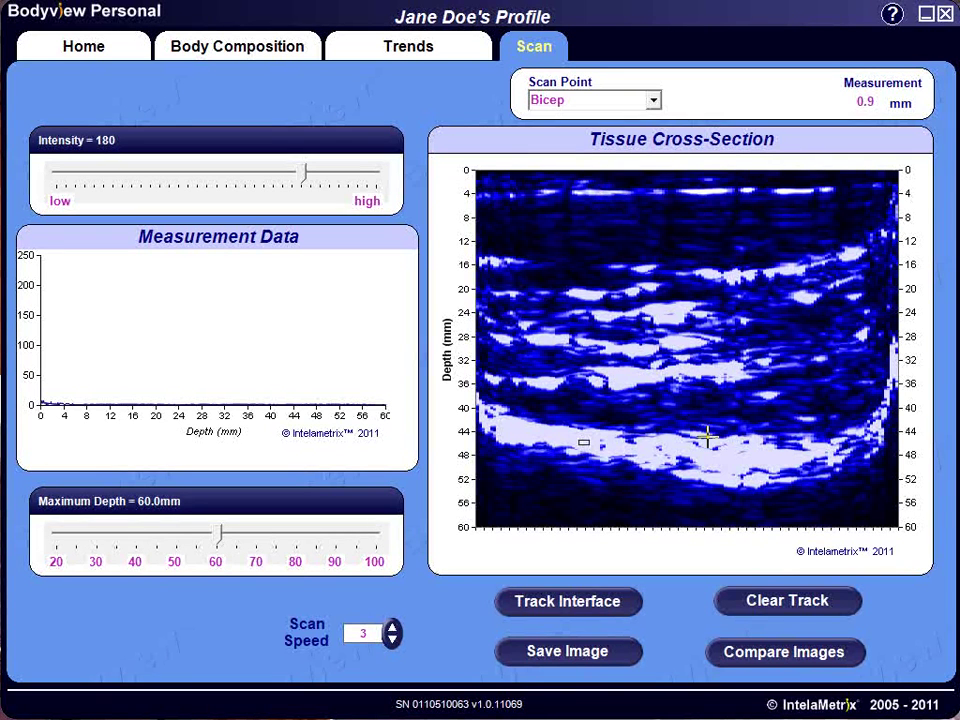
Track the shallow tissue interface across the full width of the bicep scan, at a depth of about 3 to 4 mm.
left_click(553, 615)
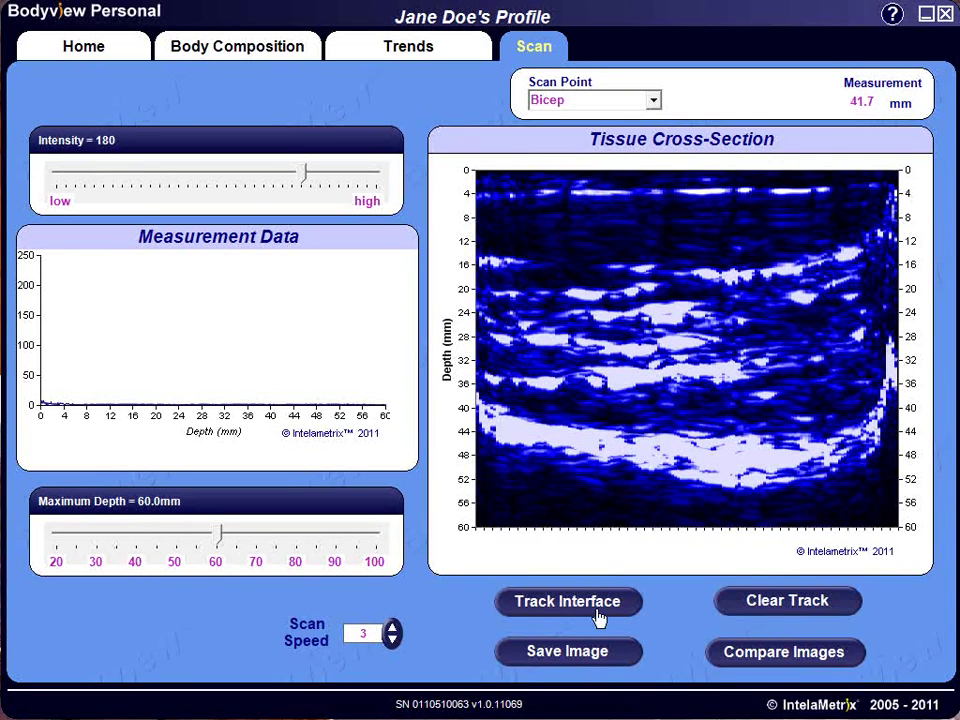
left_click(598, 617)
left_click(567, 199)
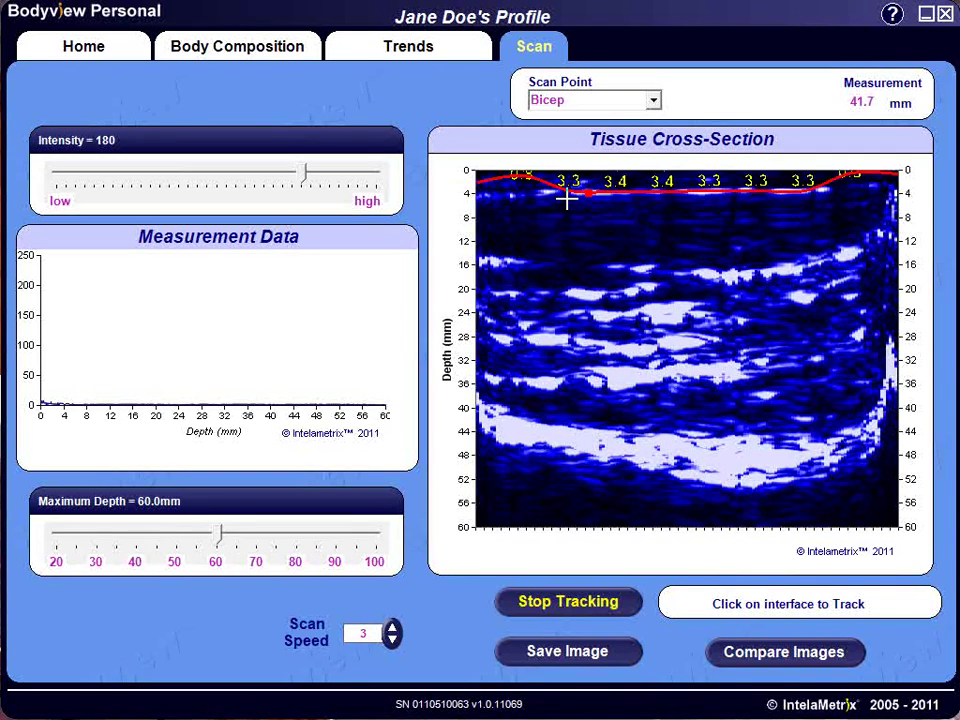
left_click(517, 195)
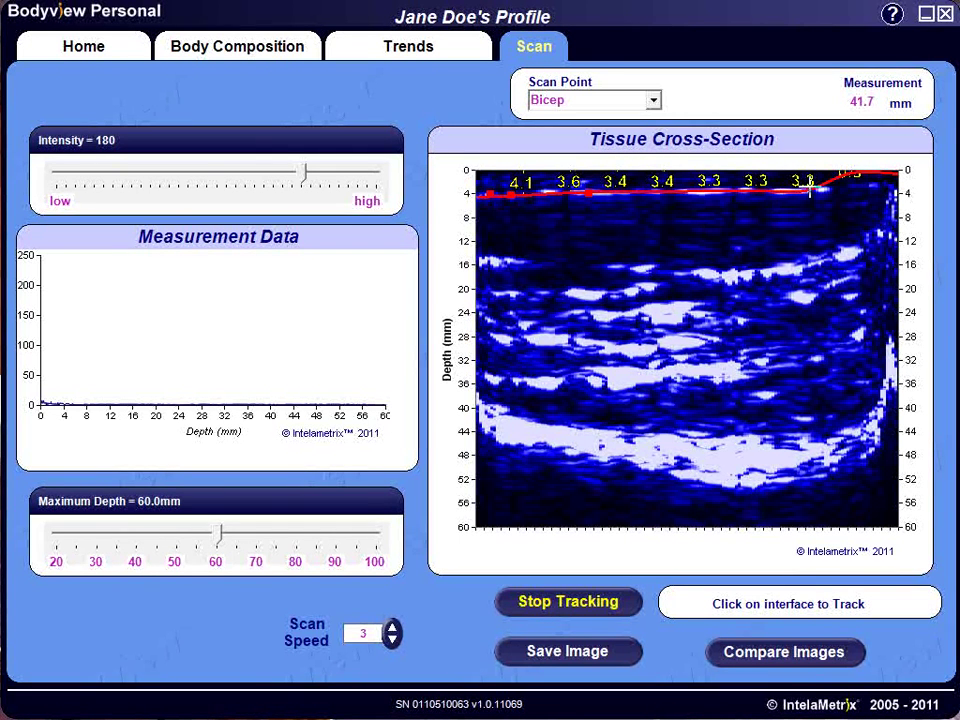
left_click(820, 187)
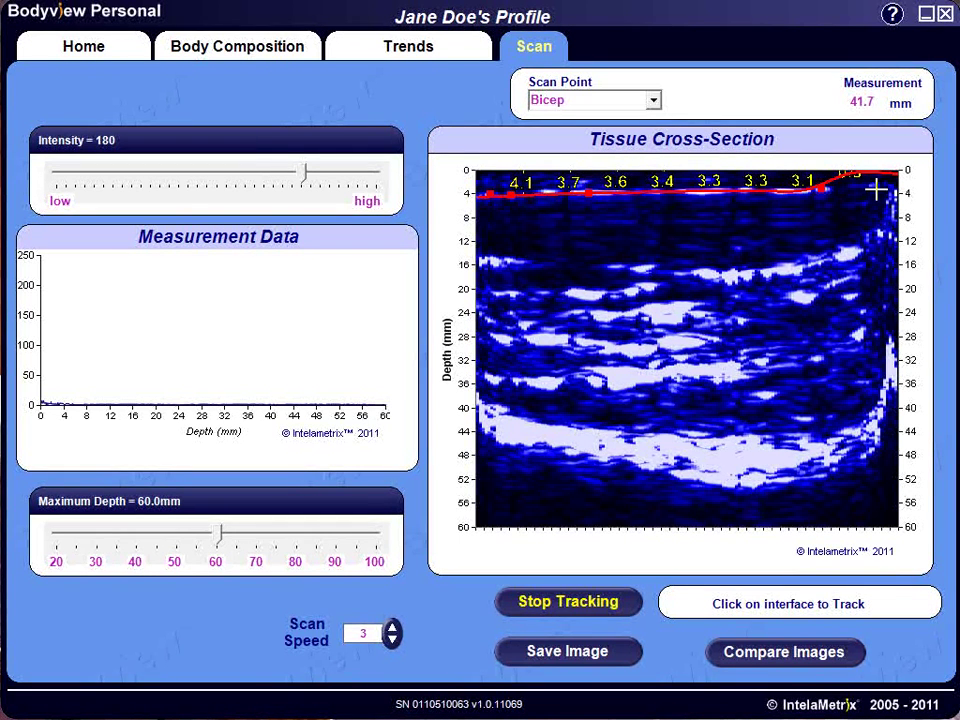
left_click(876, 188)
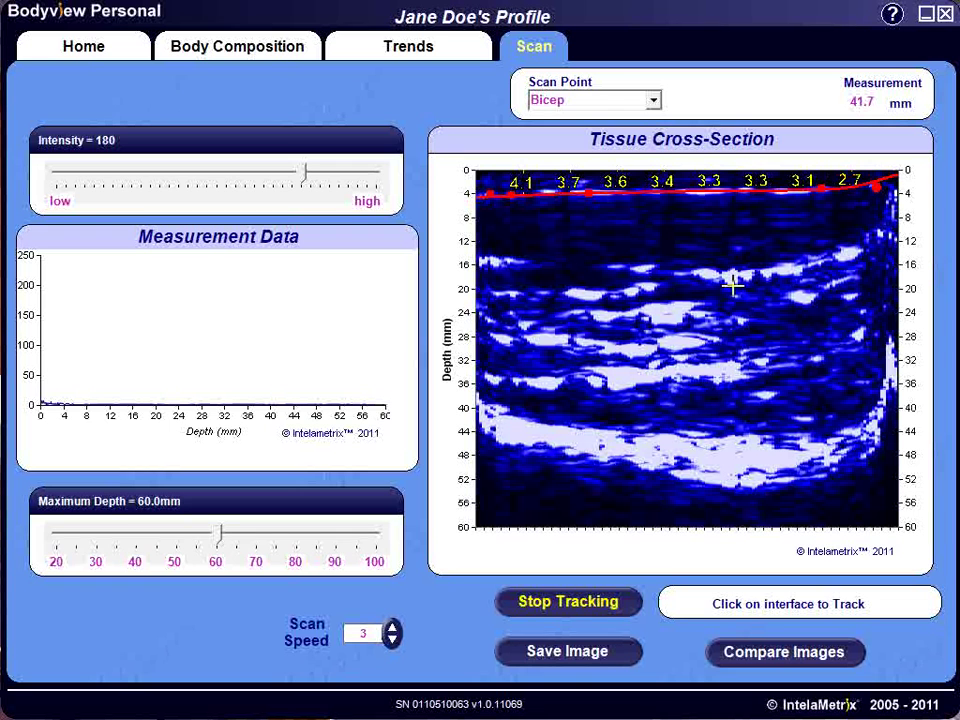
Finish the shallow track, trace the deep tissue interface across the bicep scan at about 41 to 46 mm depth, and save the image.
left_click(586, 605)
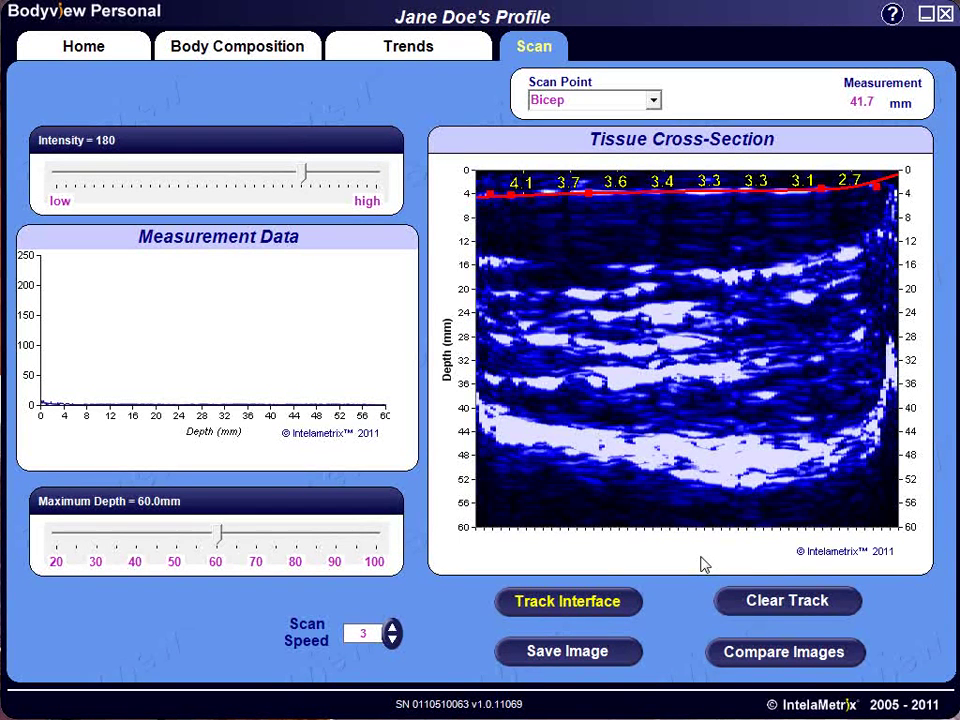
left_click(555, 603)
left_click(664, 438)
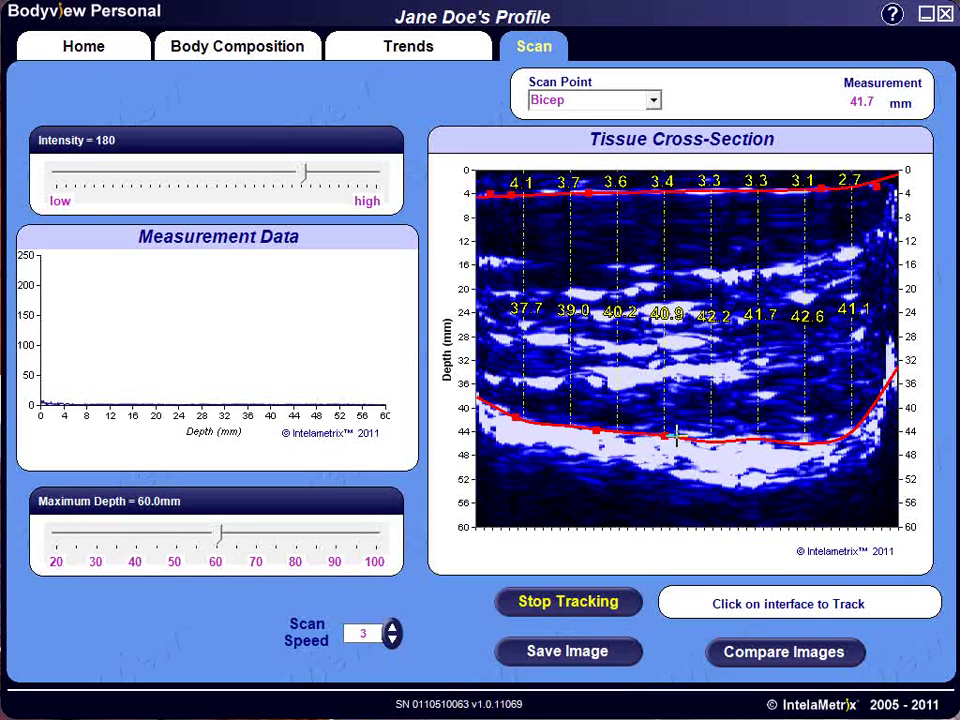
left_click(807, 447)
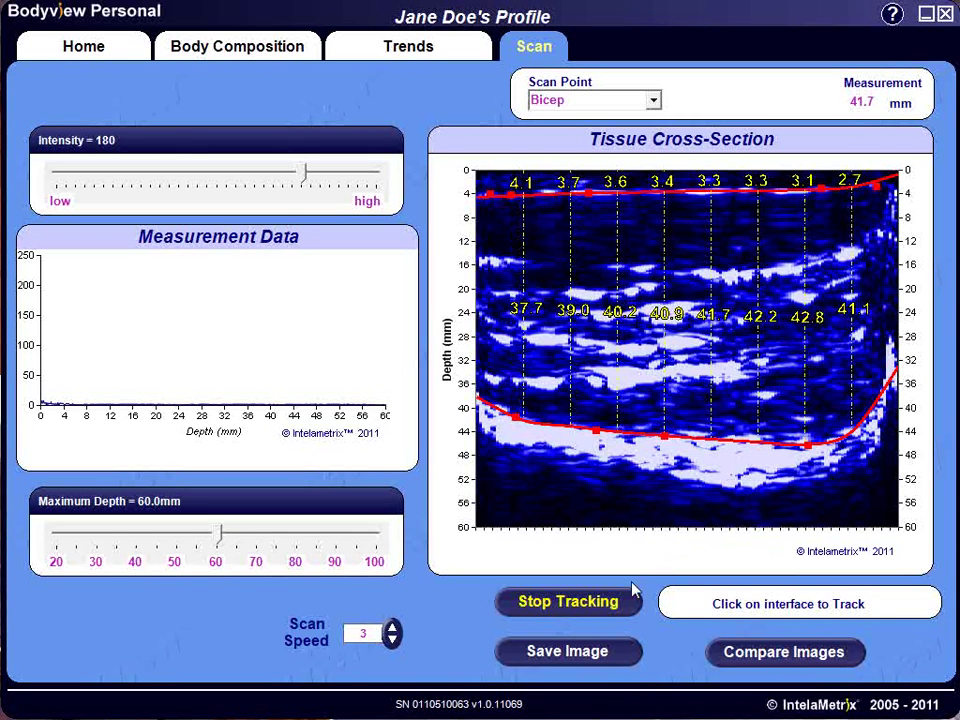
left_click(607, 600)
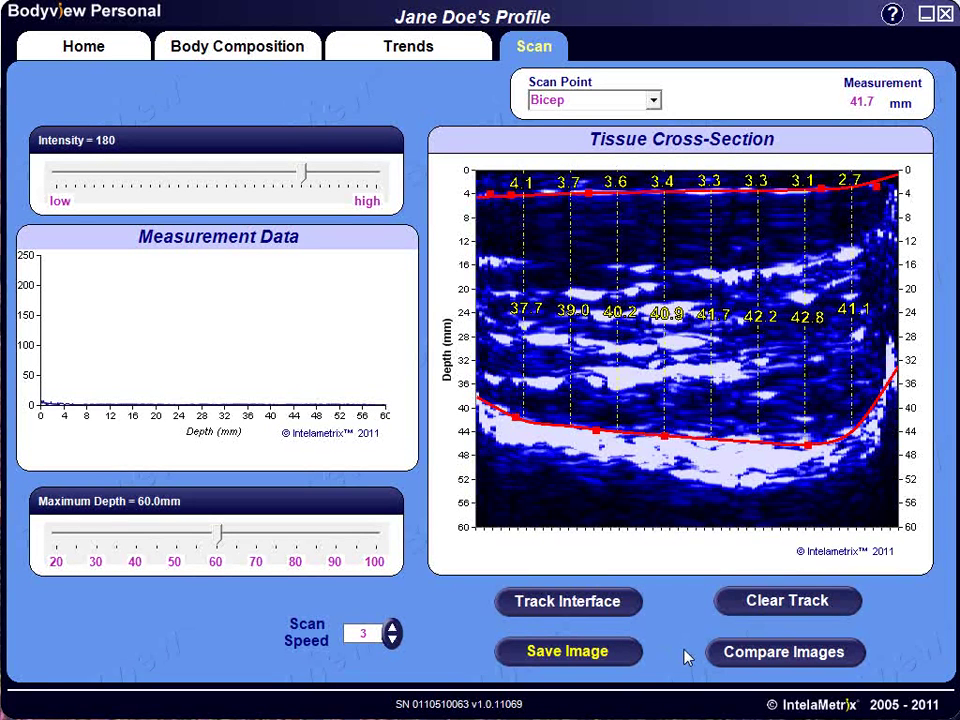
Compare the saved bicep scan side by side in both view windows and hide the tracks on the second copy.
left_click(767, 671)
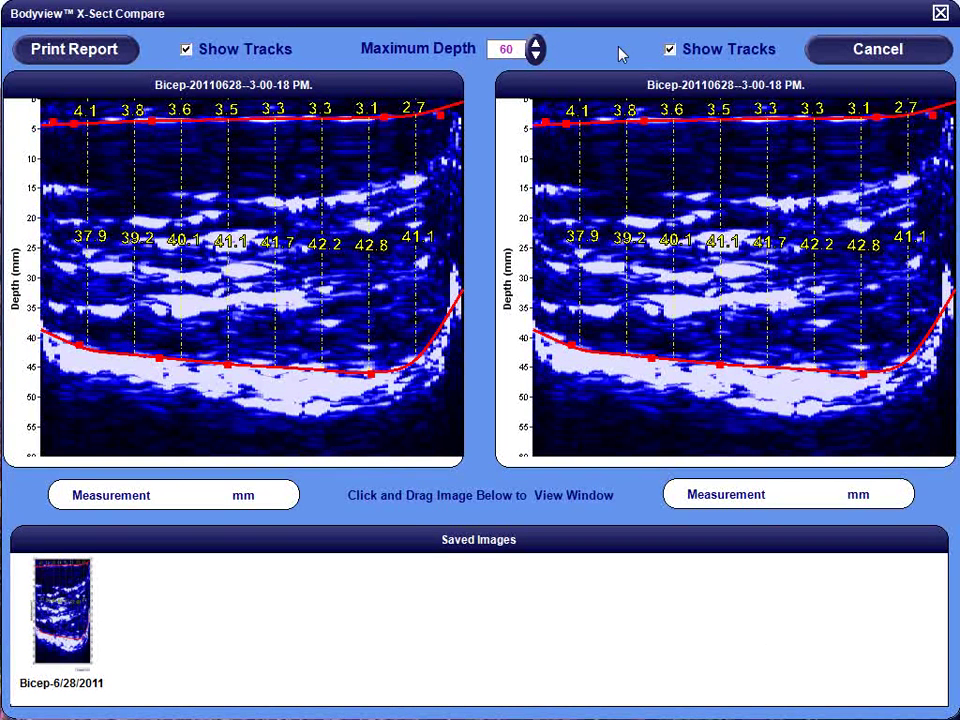
left_click(684, 58)
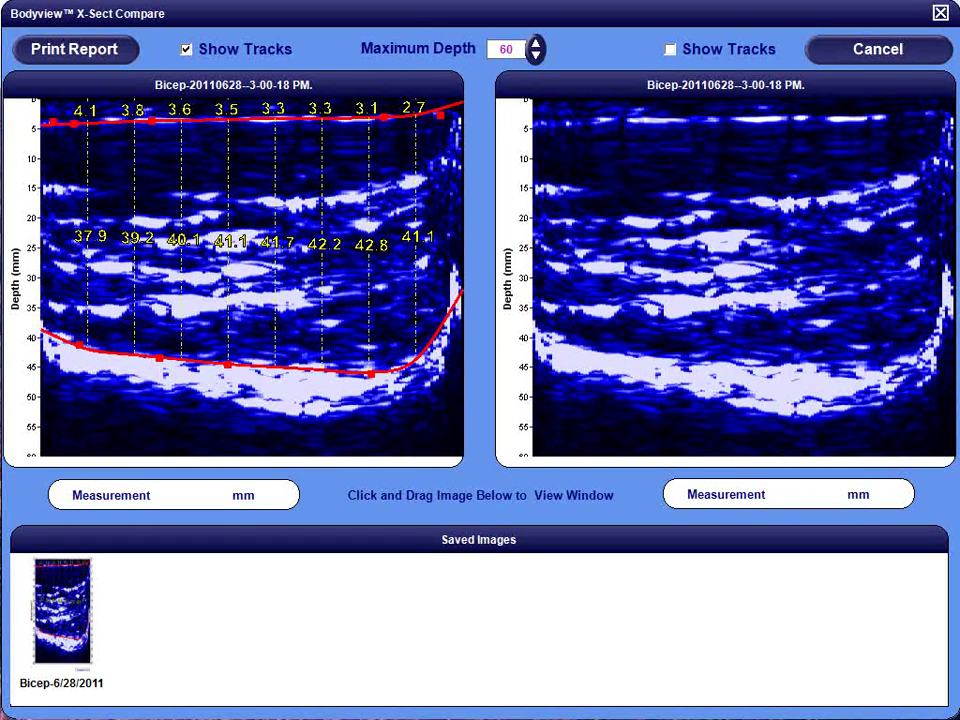
Open the printable report of the compared bicep scans, look through both images, and close it.
left_click(100, 45)
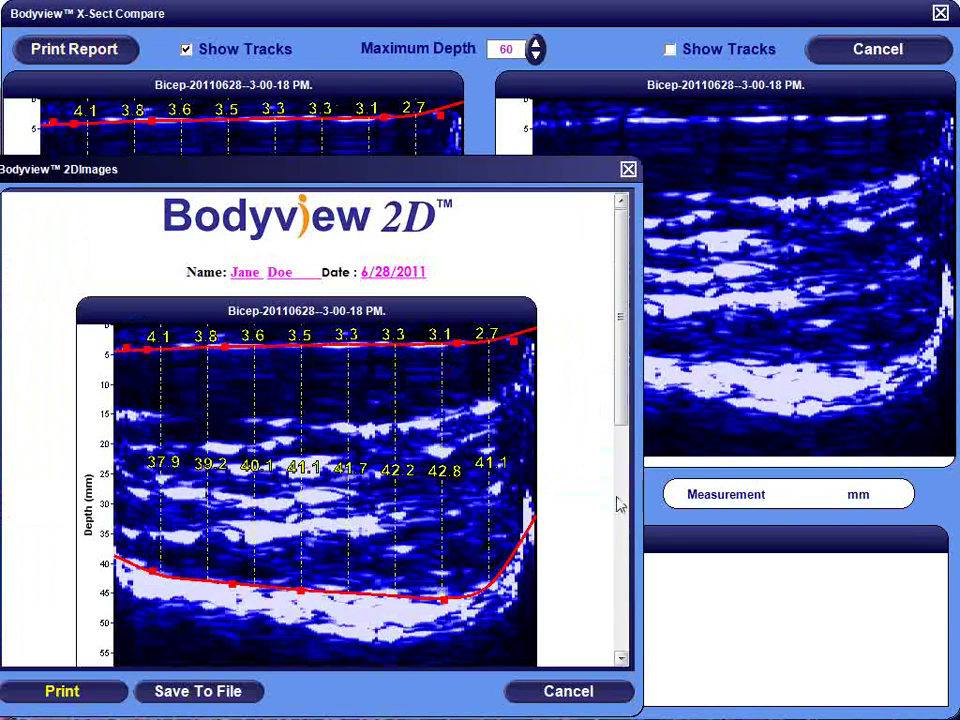
left_click(619, 506)
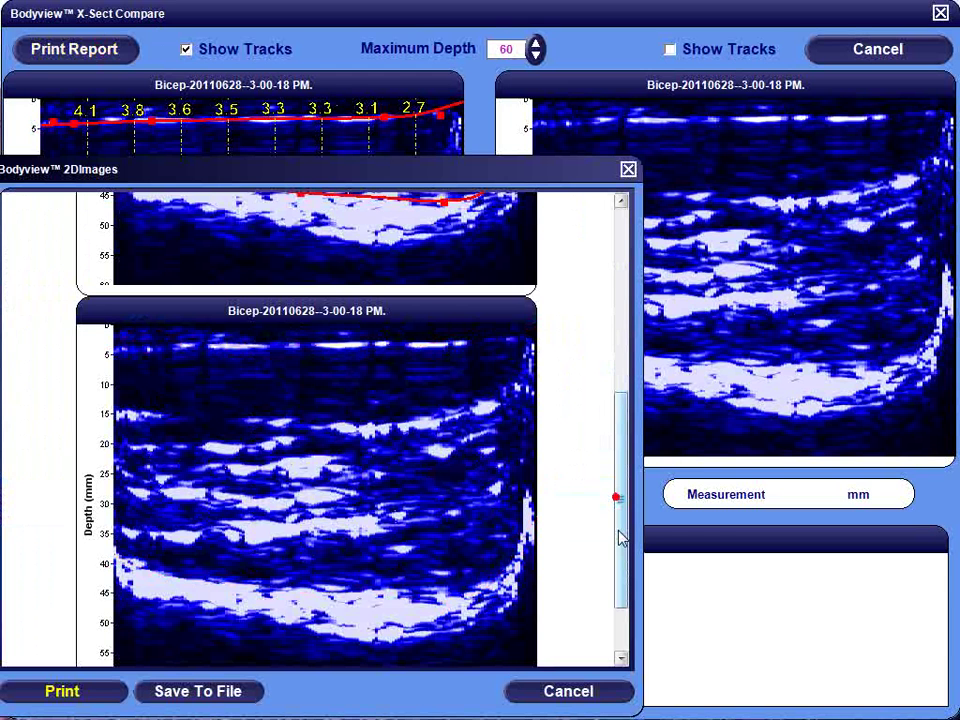
left_click_drag(619, 538, 620, 350)
left_click(628, 169)
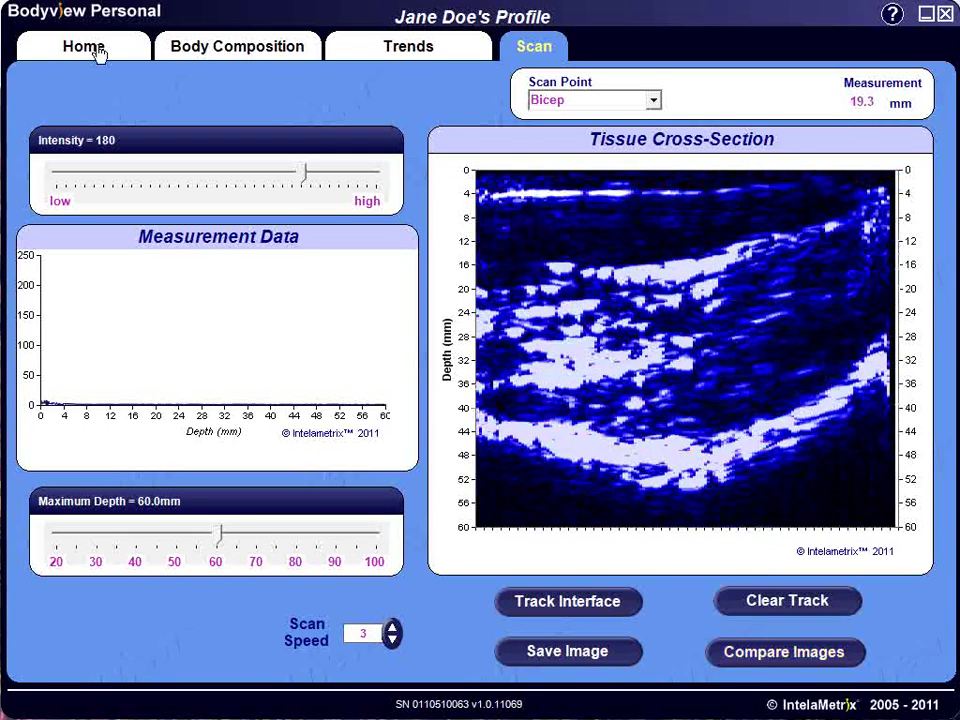
Return to the welcome screen, check the available help options, and exit the help window.
left_click(98, 52)
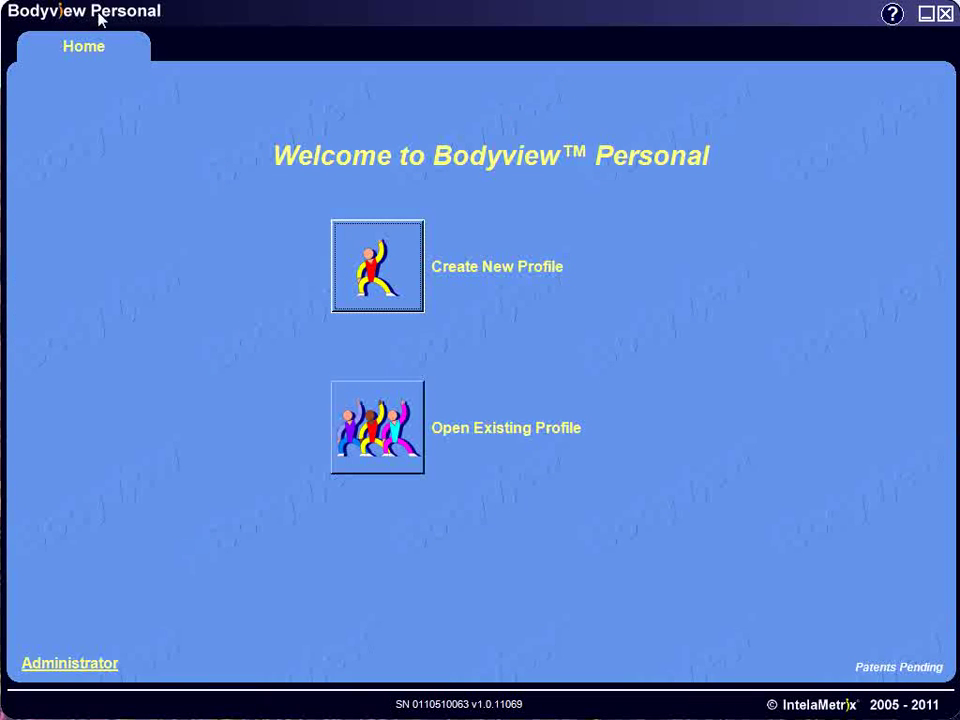
left_click(891, 15)
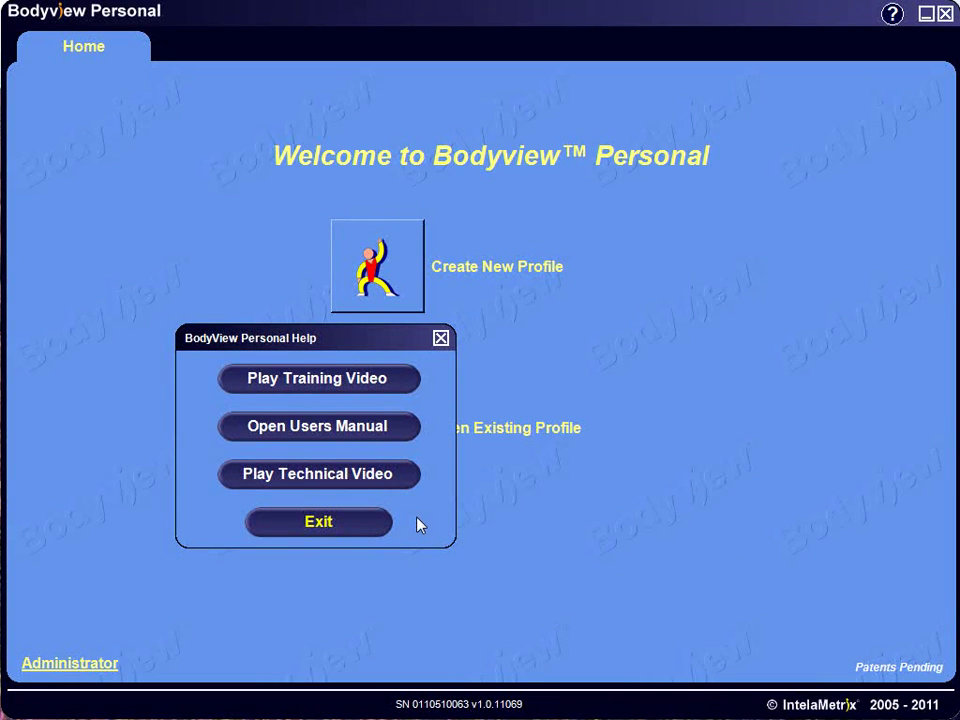
left_click(366, 525)
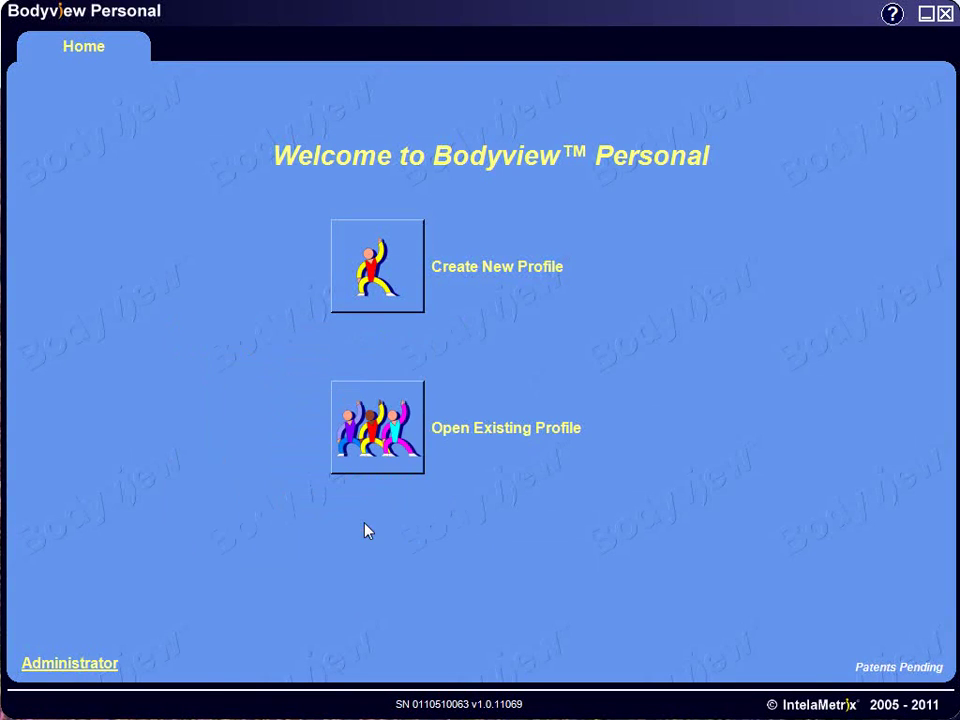